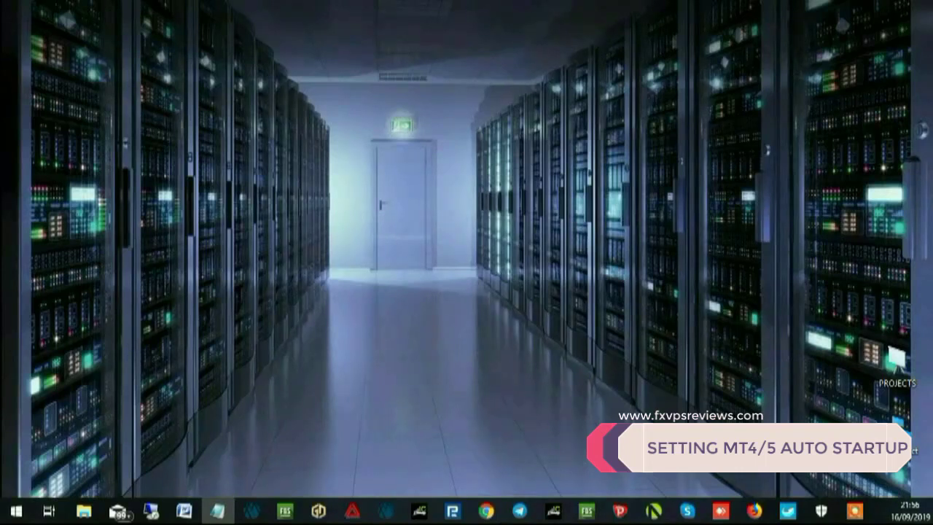
Step: Launch Remote Desktop Connection, sign in to the VPS with the account password, and accept the certificate warning
click(16, 513)
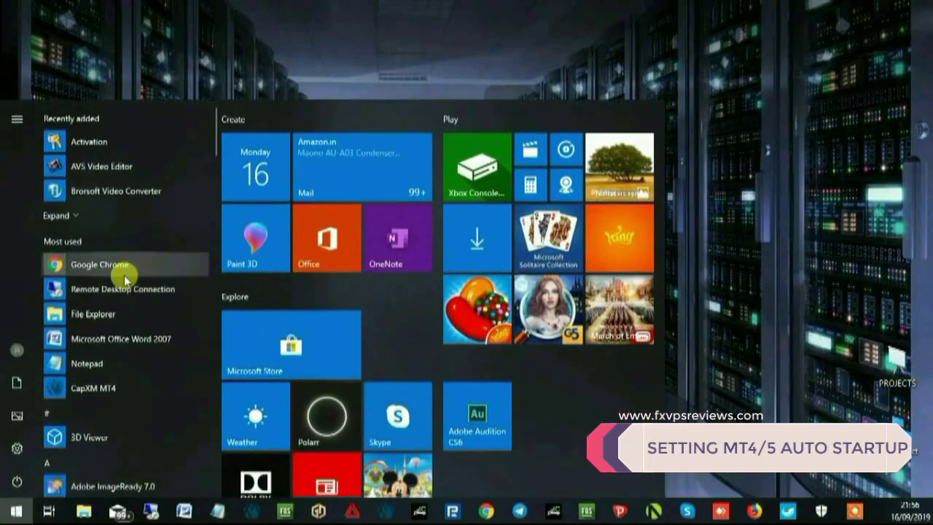
click(150, 292)
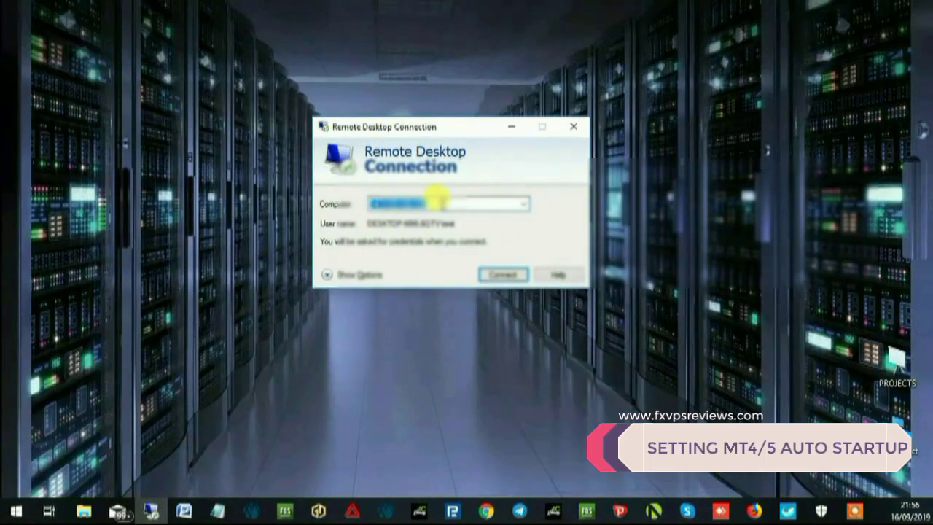
click(501, 274)
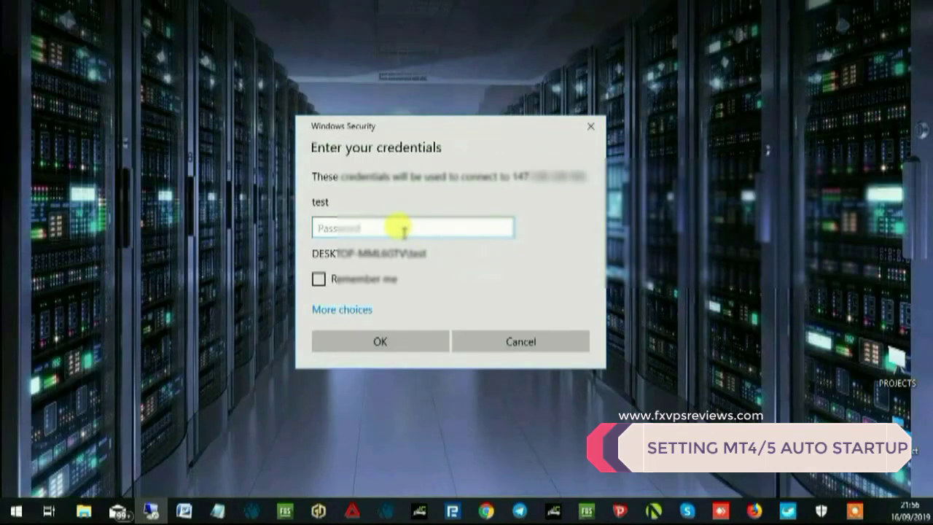
text(•••••••)
key(Return)
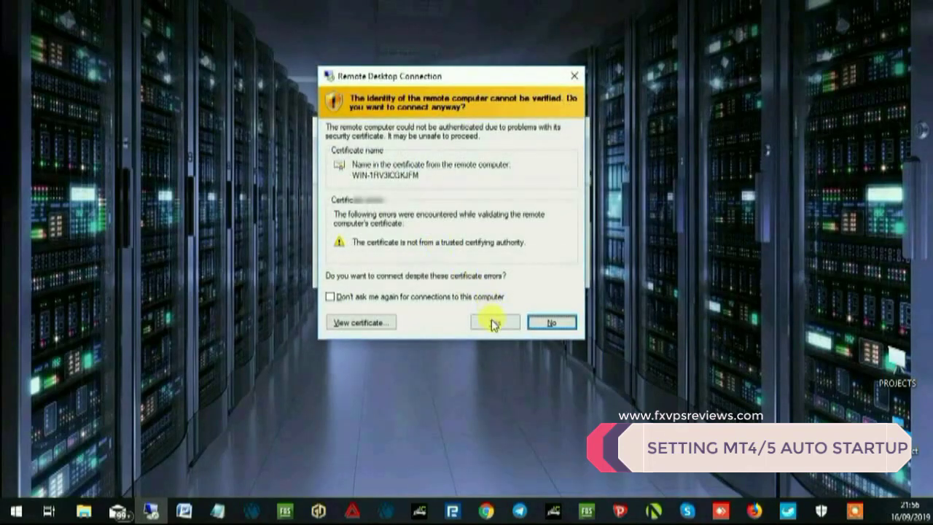
click(494, 323)
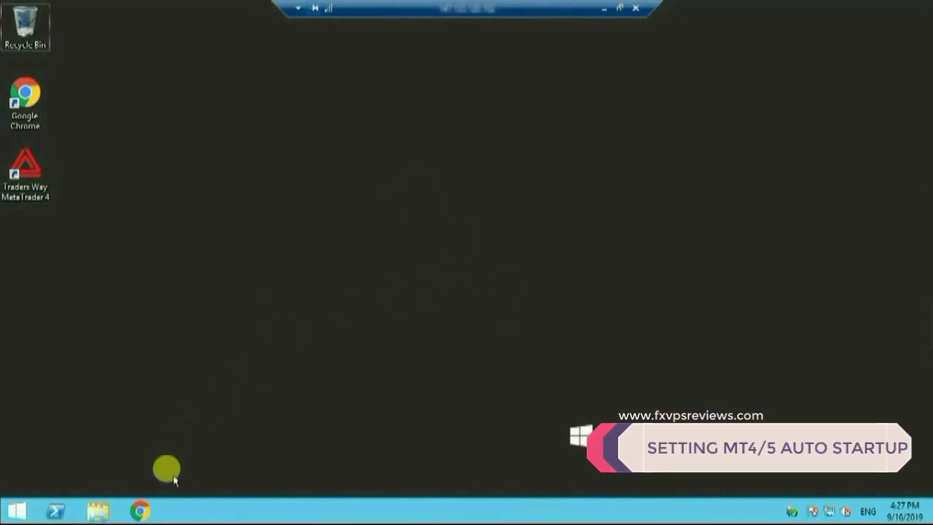
Step: Open Chrome on the VPS, load the pasted Google Drive link, and download AutoLogon.zip
click(140, 512)
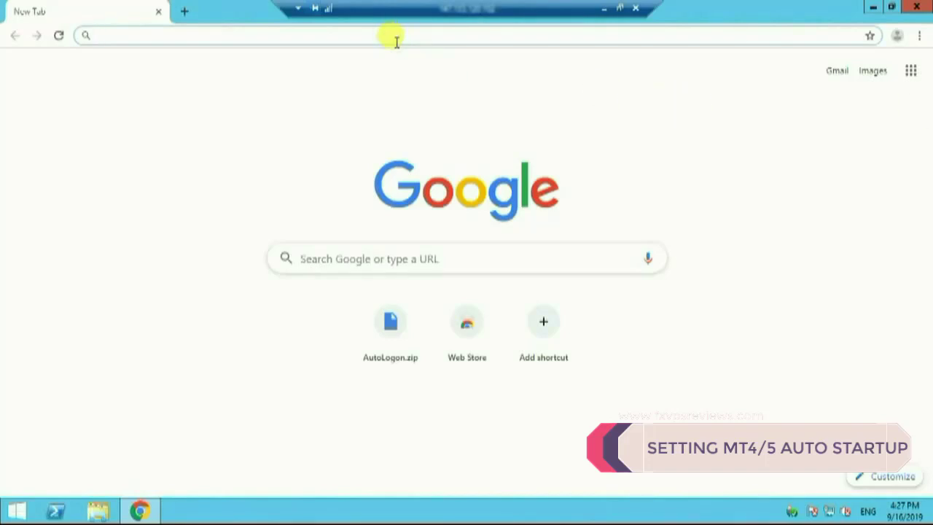
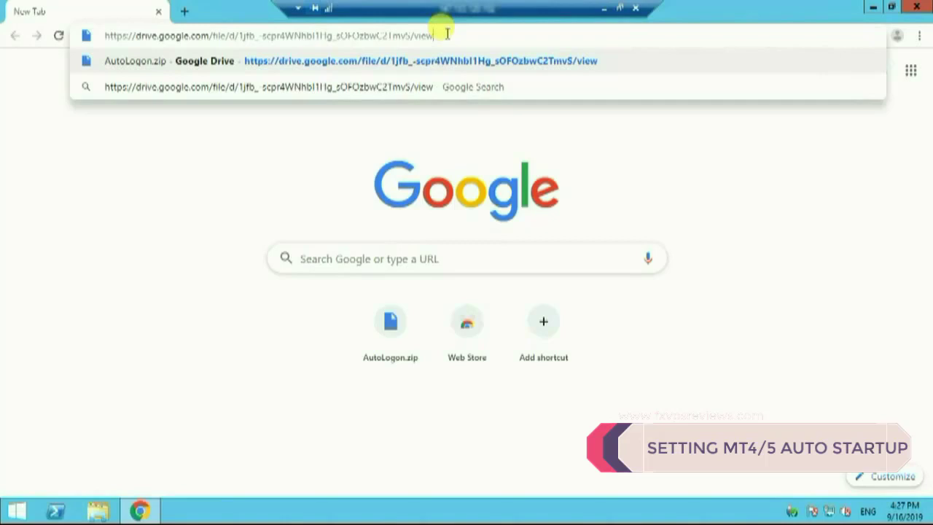
key(Return)
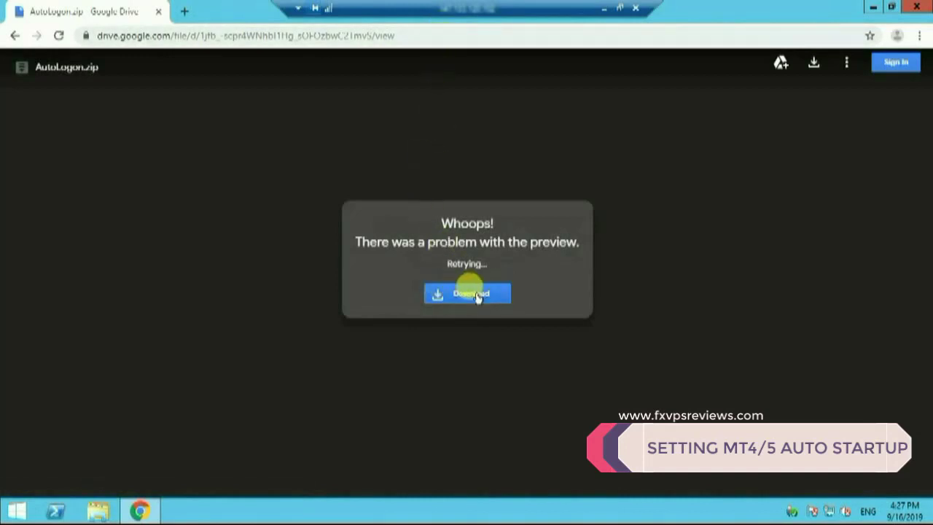
click(477, 295)
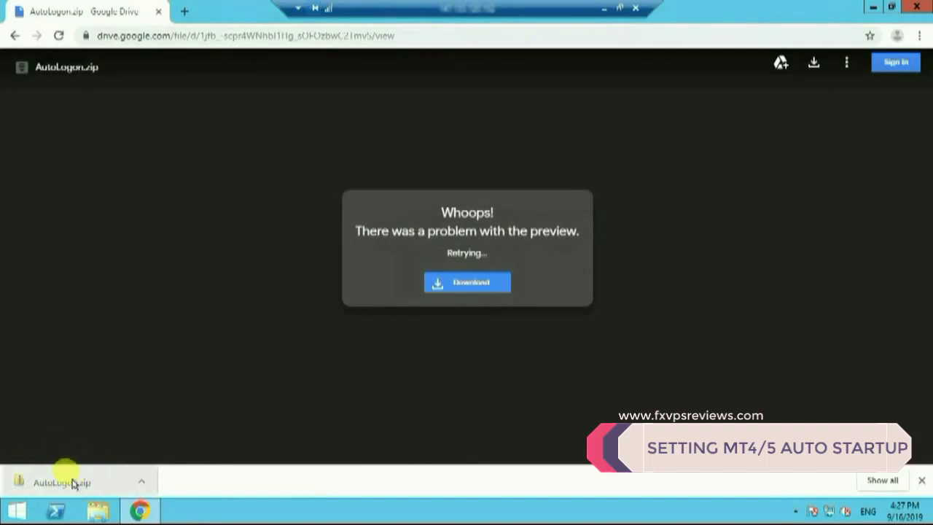
Step: Open AutoLogon.zip from the downloads bar and run Autologon from its AutoLogon folder
click(72, 483)
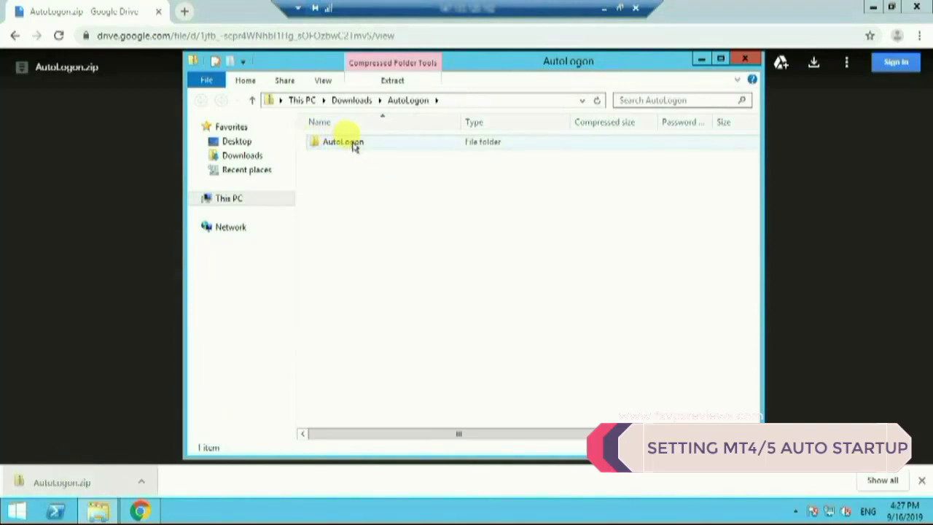
click(354, 145)
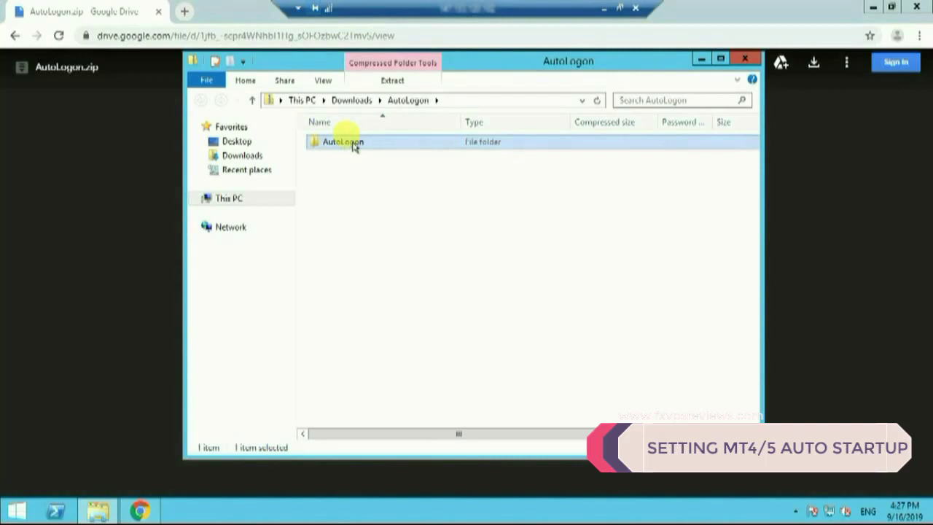
double_click(354, 145)
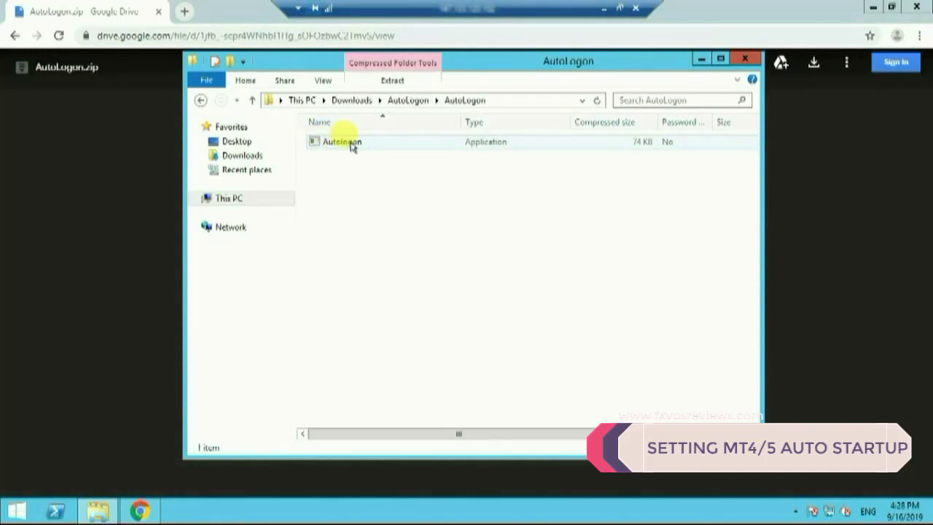
double_click(351, 144)
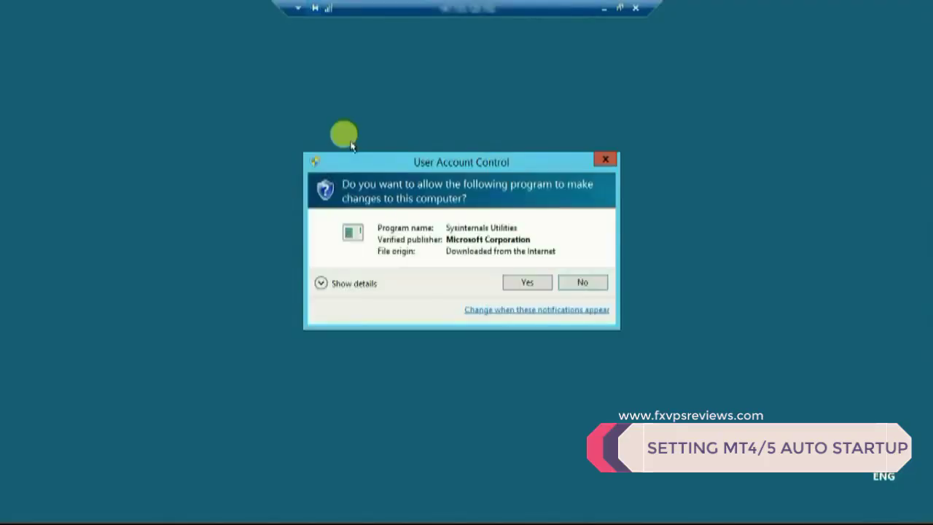
Step: Allow Autologon, replace Administrator with the user account, enter its password, enable and confirm
click(527, 283)
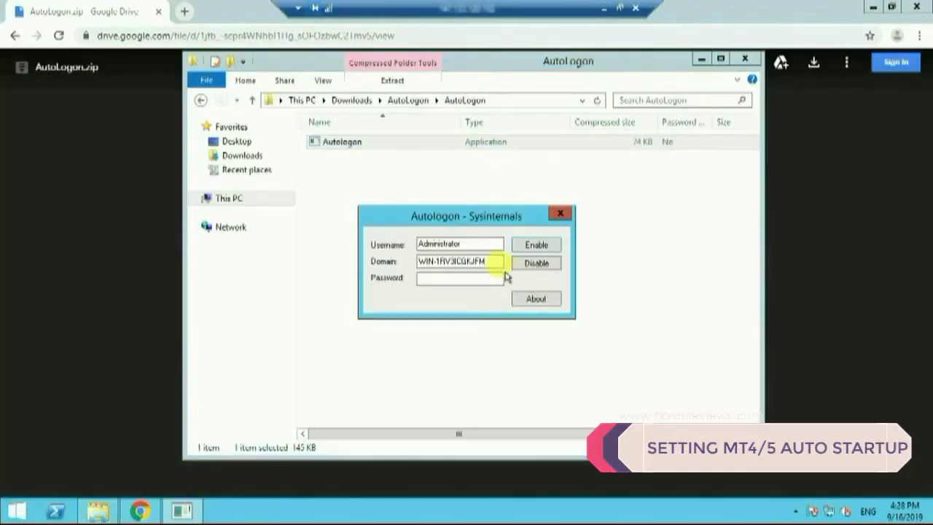
click(464, 279)
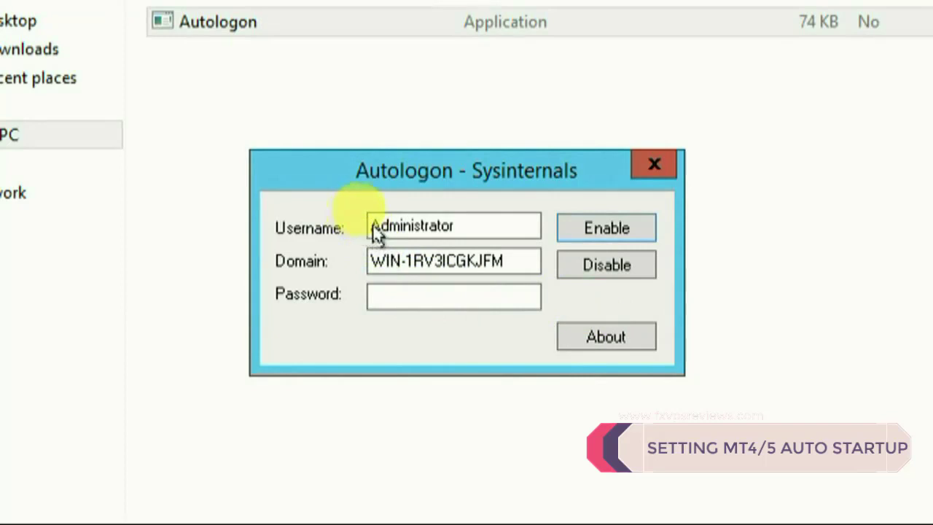
double_click(452, 225)
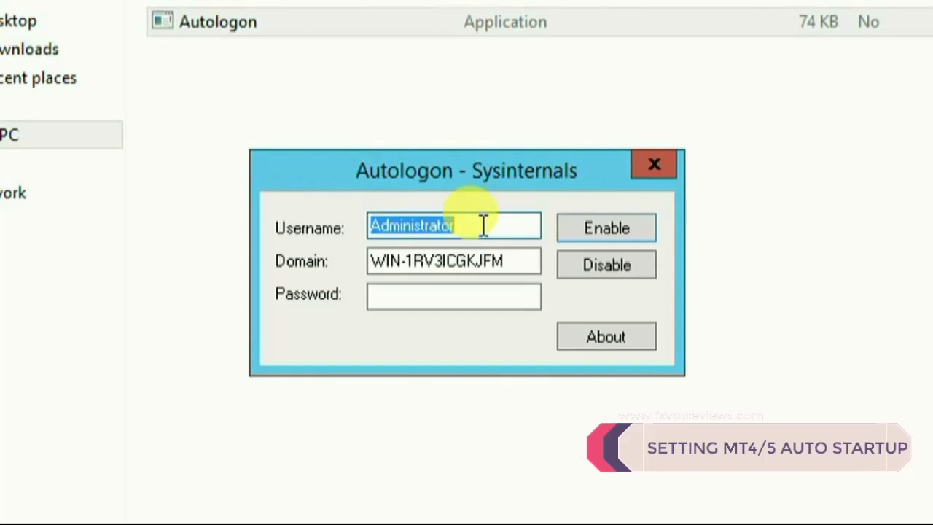
text(test)
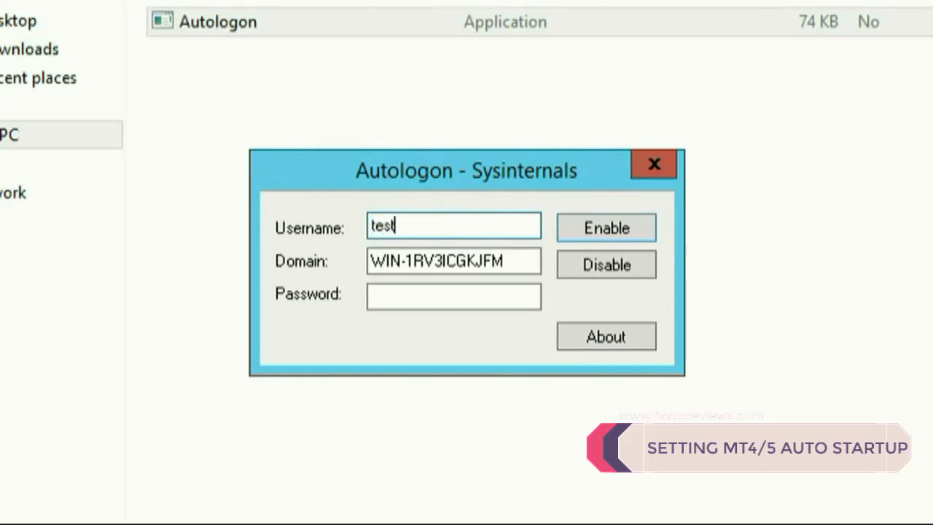
click(459, 298)
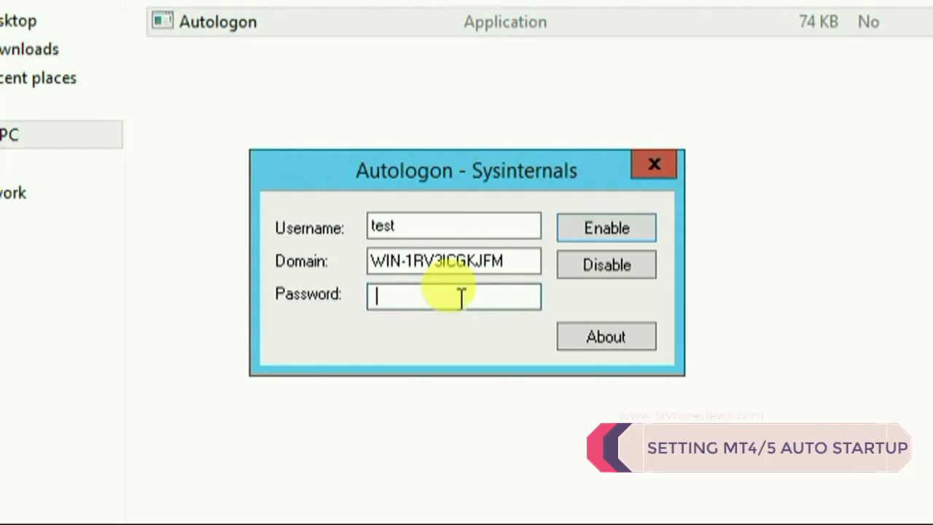
text(*****)
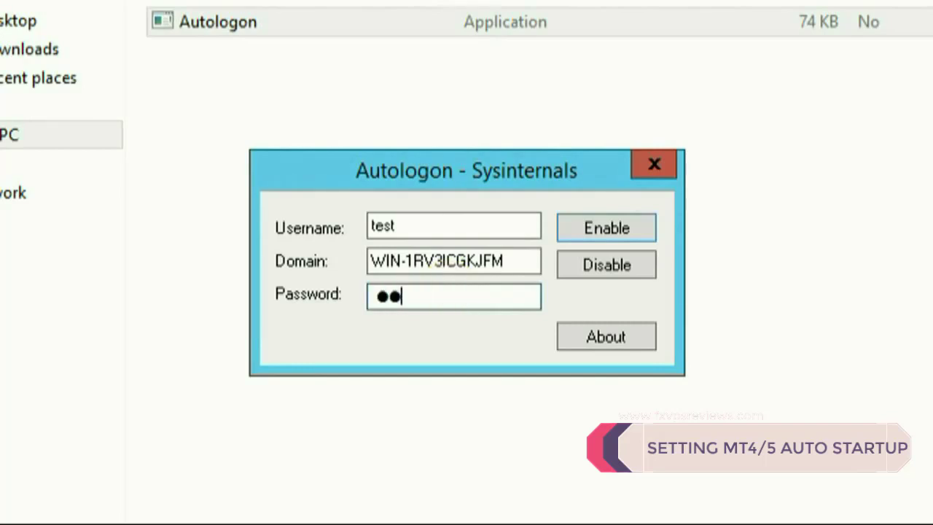
text(***)
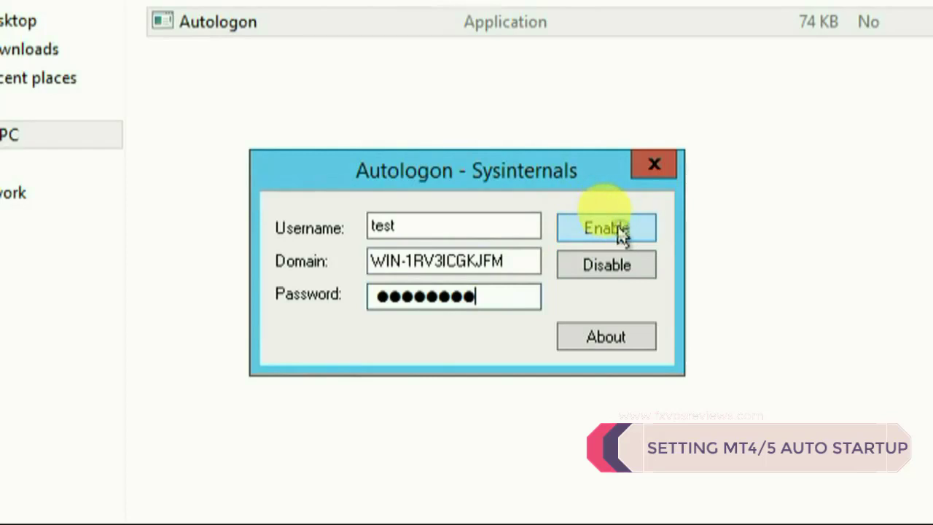
click(620, 231)
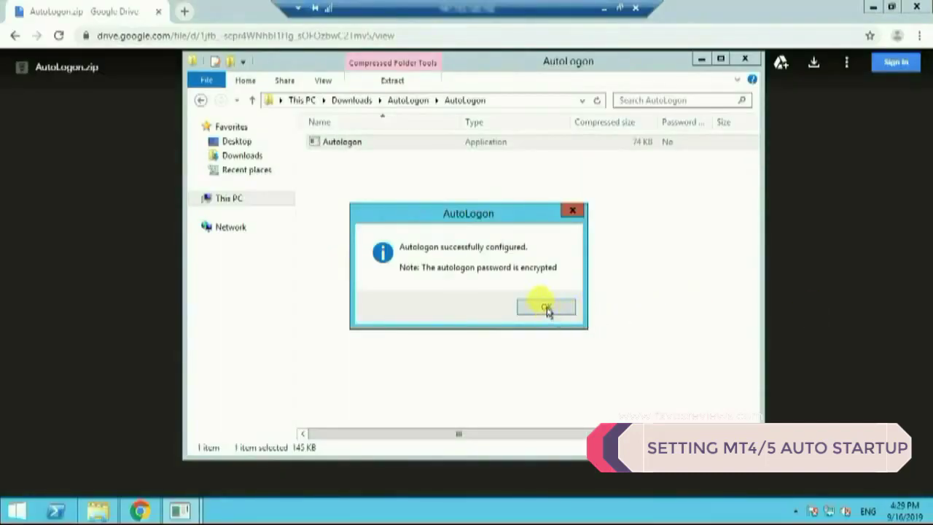
click(546, 307)
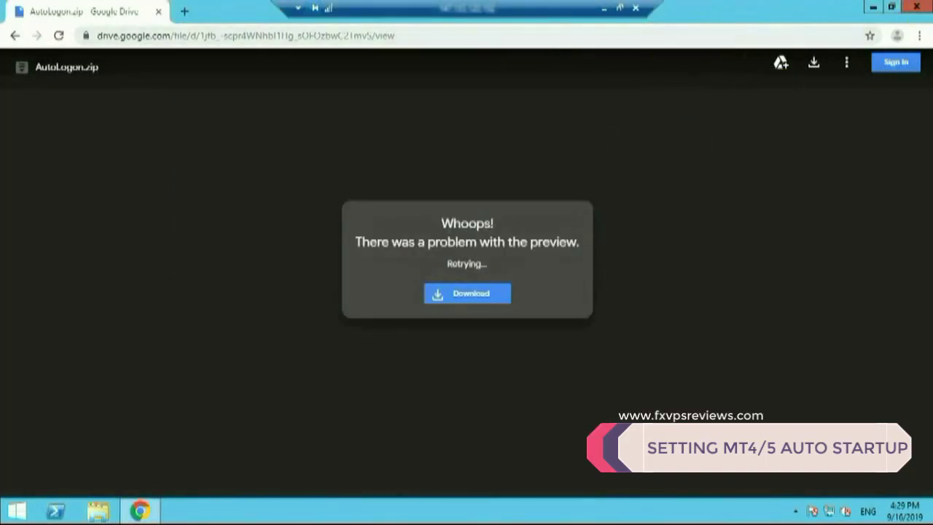
Step: Close Chrome, search Start for shell:startup, and pin the Startup folder to Start
click(916, 6)
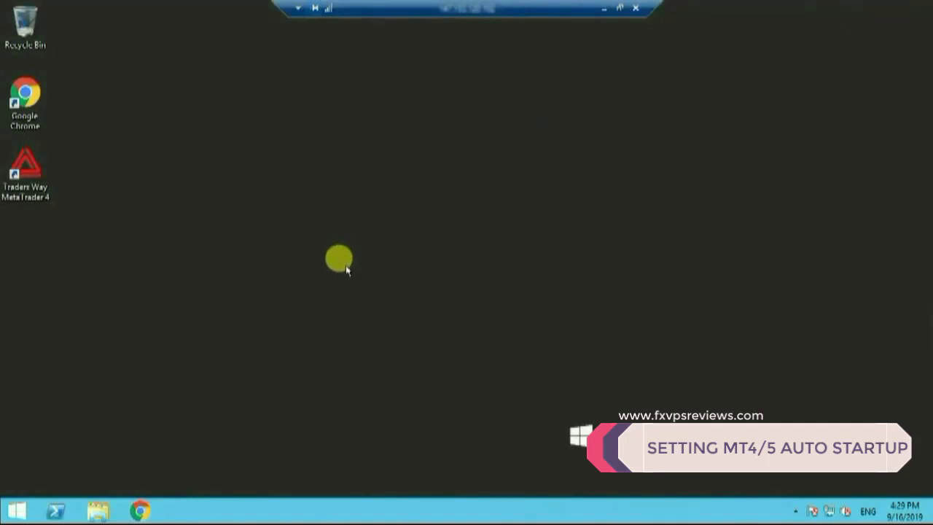
click(18, 513)
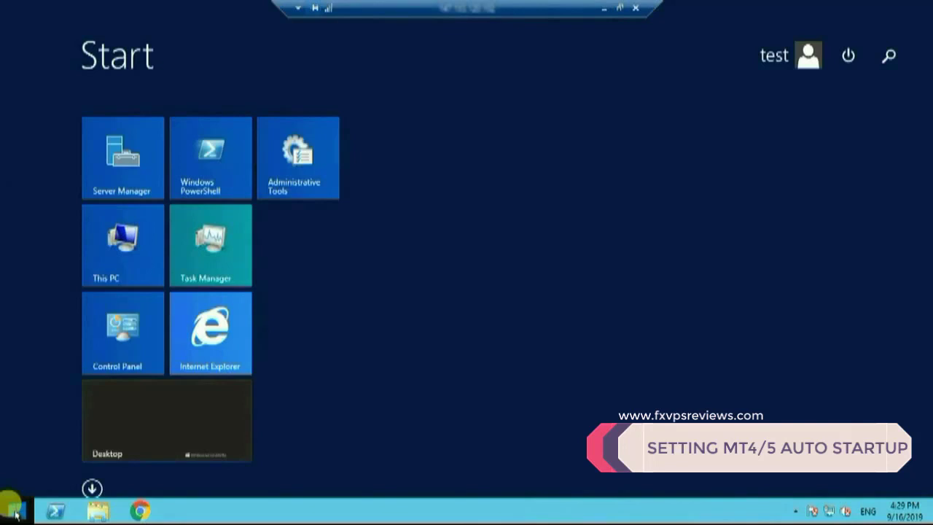
click(901, 64)
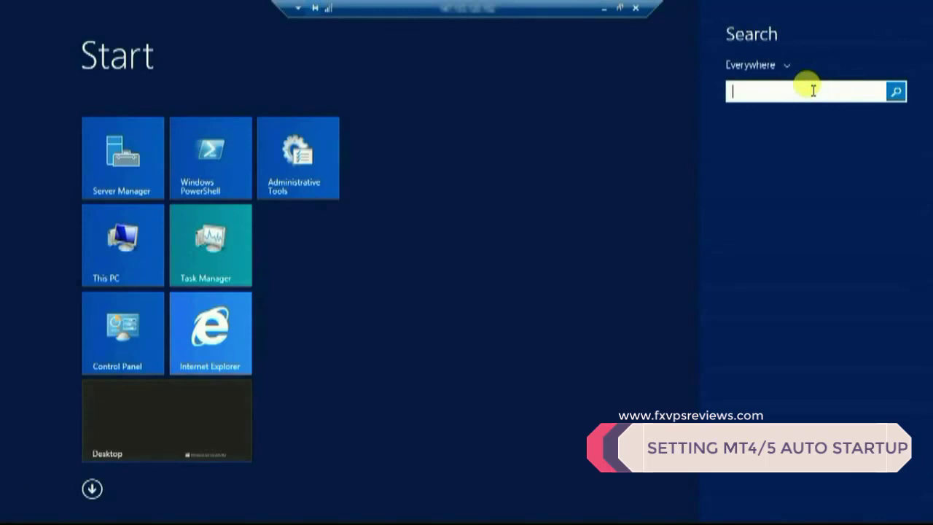
text(she)
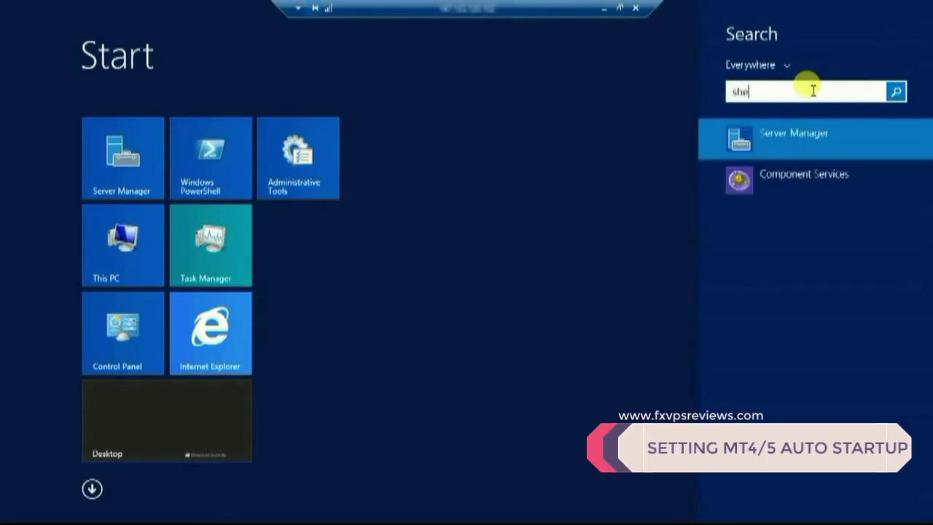
text(ll:s)
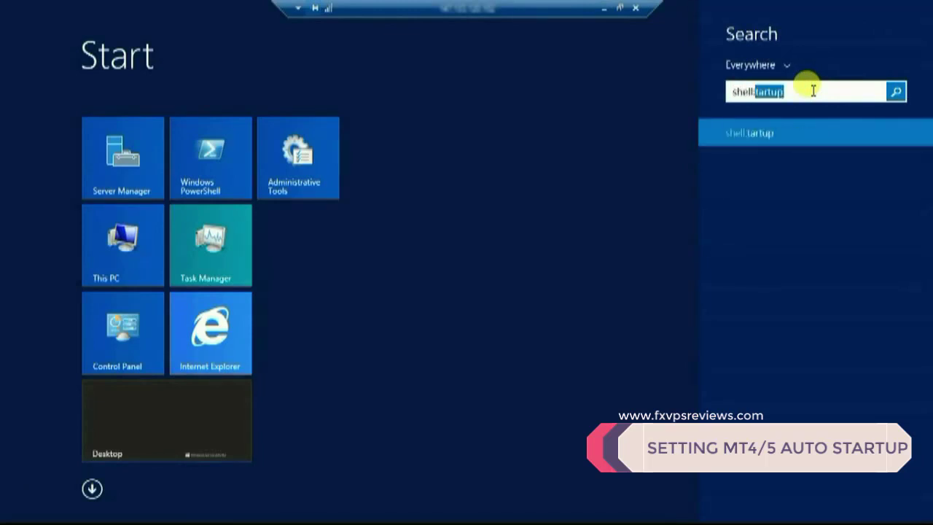
key(BackSpace)
text(tartup)
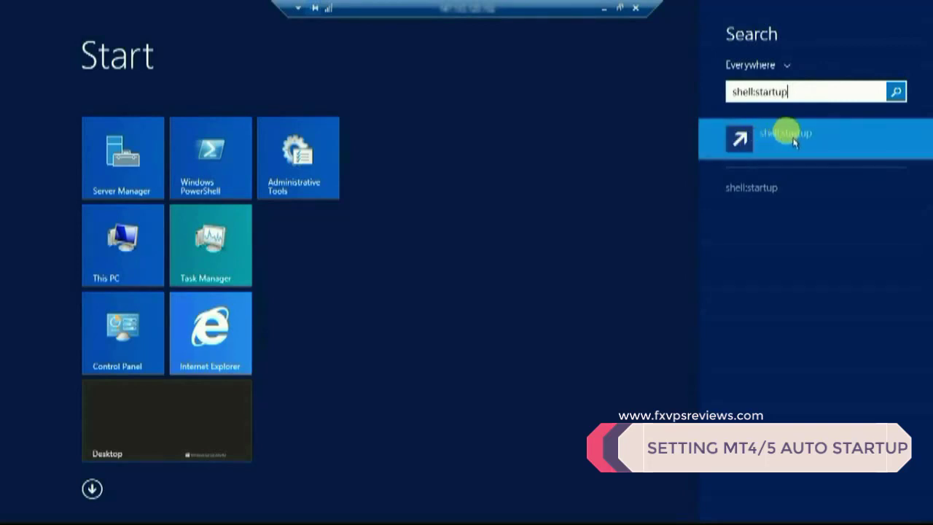
right_click(784, 140)
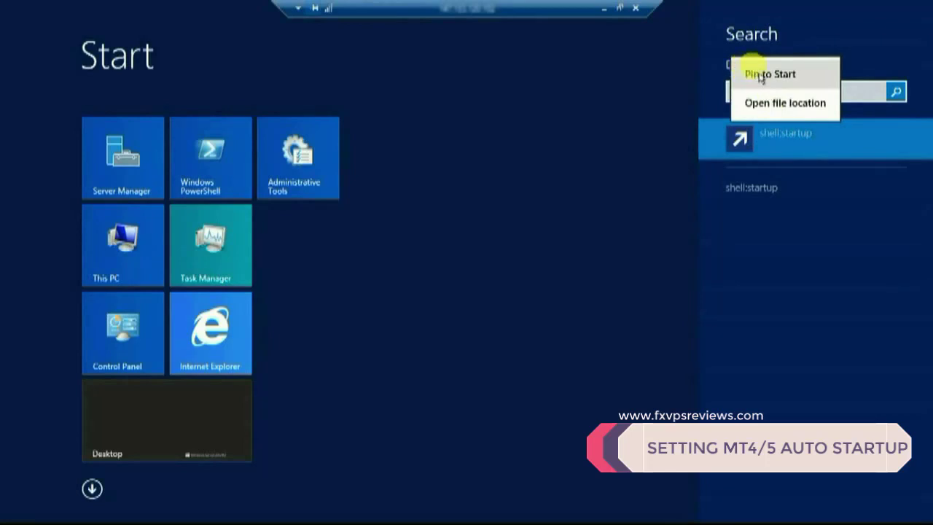
click(781, 75)
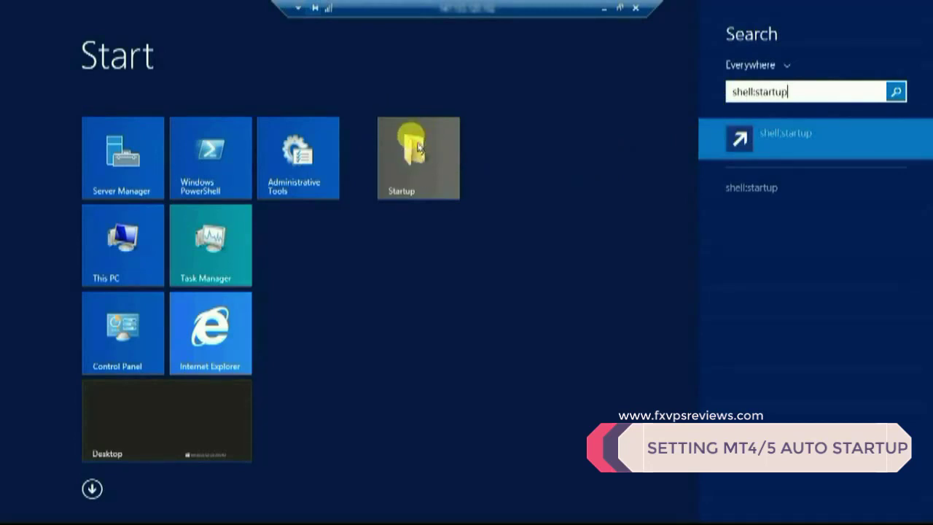
click(419, 150)
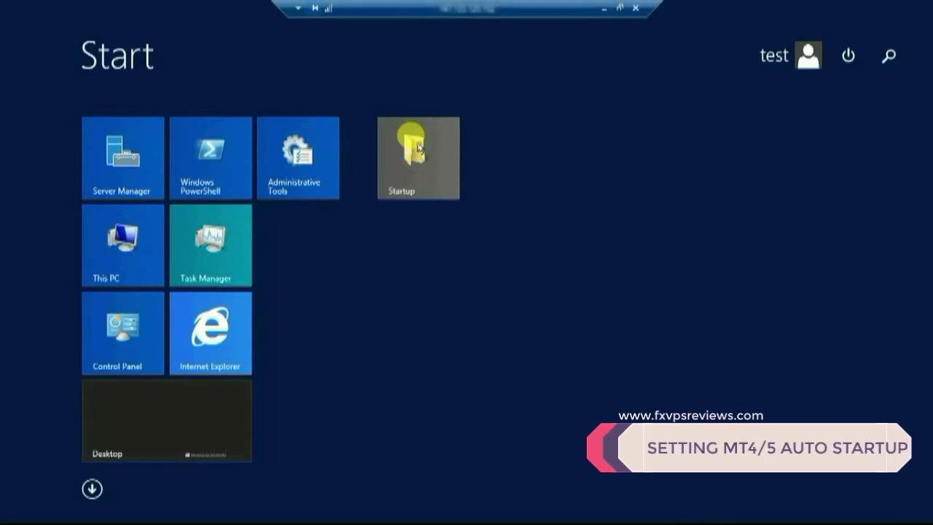
Step: From the pinned Startup tile's file location, send a Startup shortcut to the desktop
right_click(414, 142)
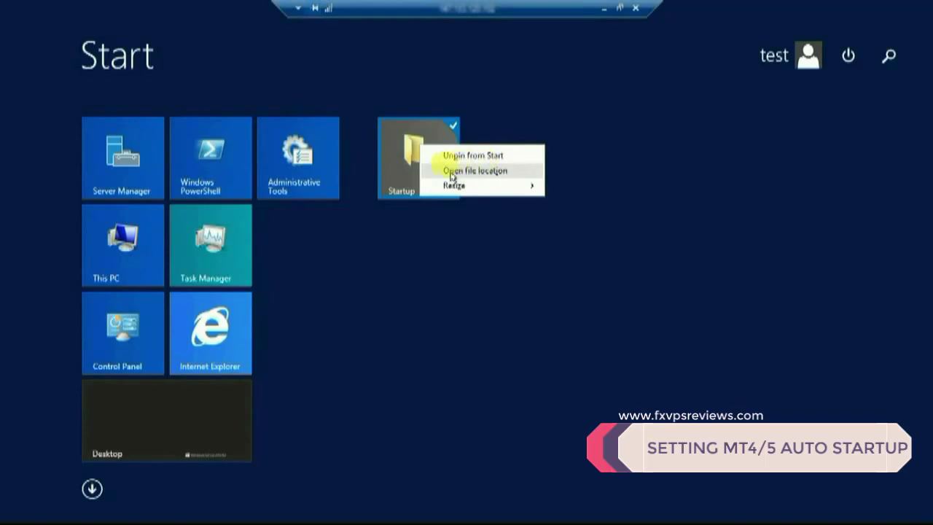
click(500, 173)
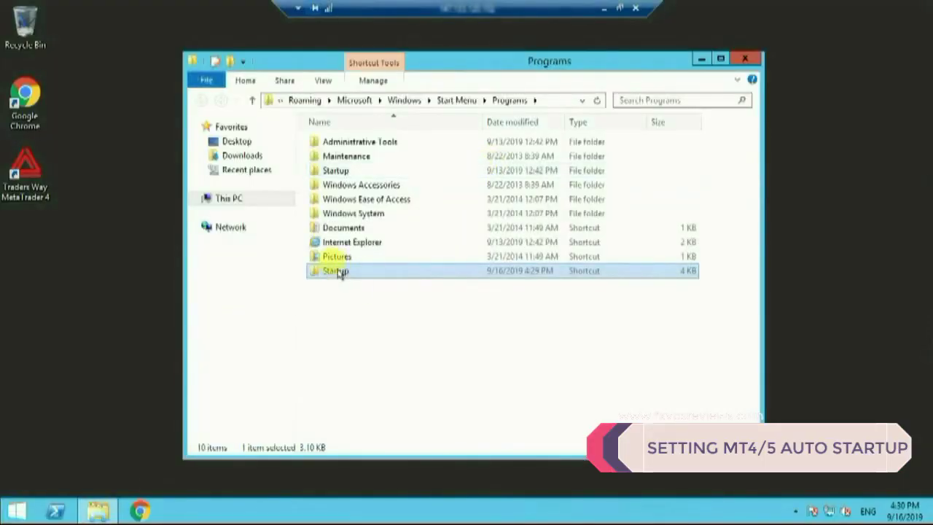
right_click(338, 273)
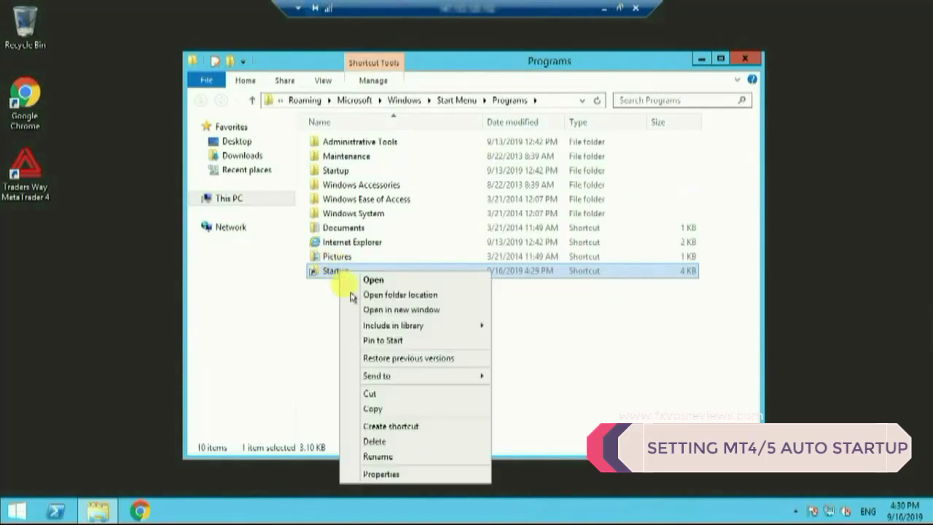
mouse_move(437, 377)
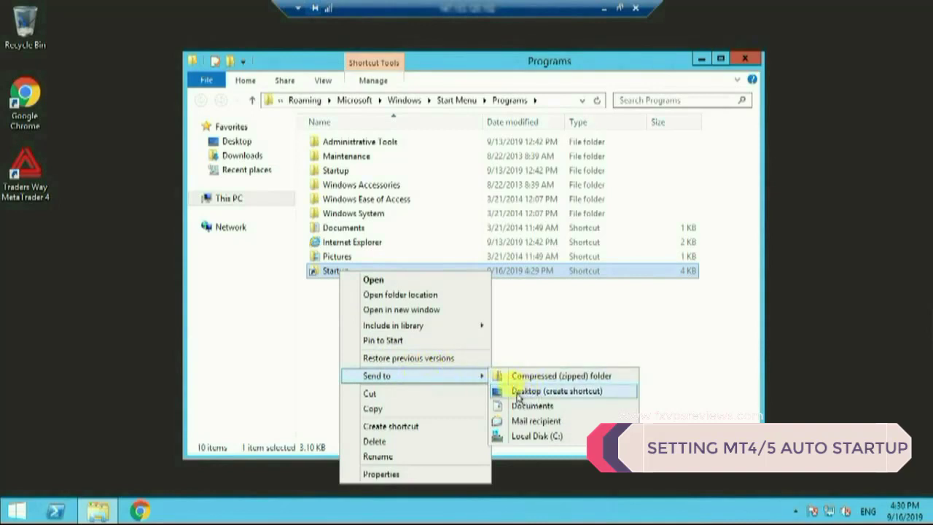
click(579, 391)
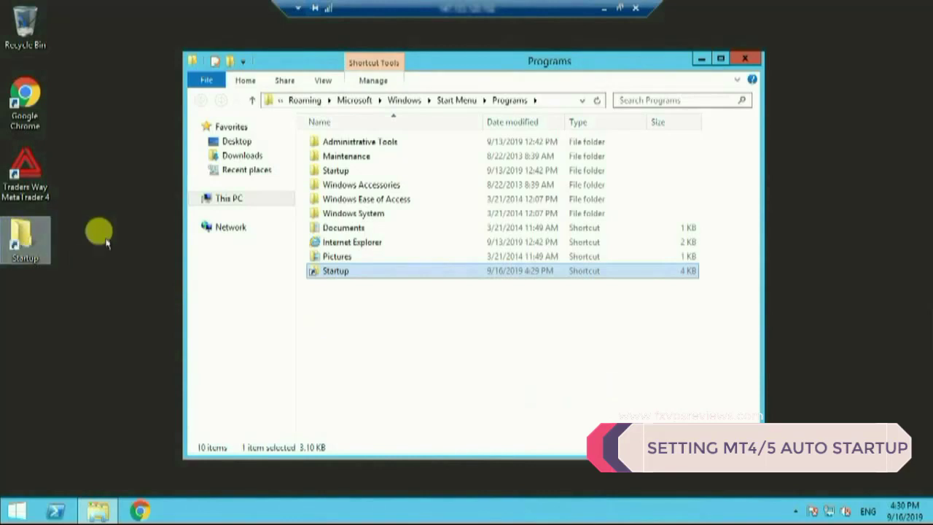
click(743, 59)
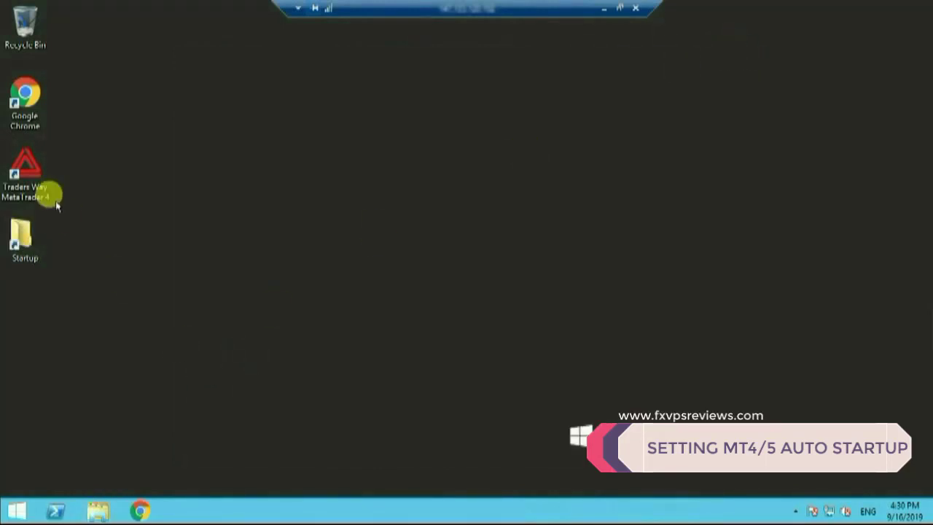
Step: Launch Traders Way MetaTrader 4 and open the Startup folder from its desktop shortcut
click(22, 172)
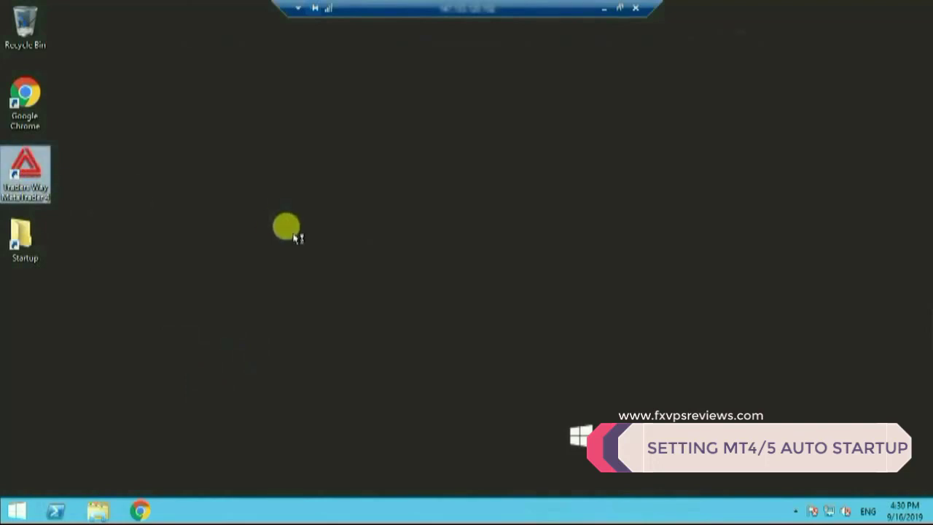
key(Return)
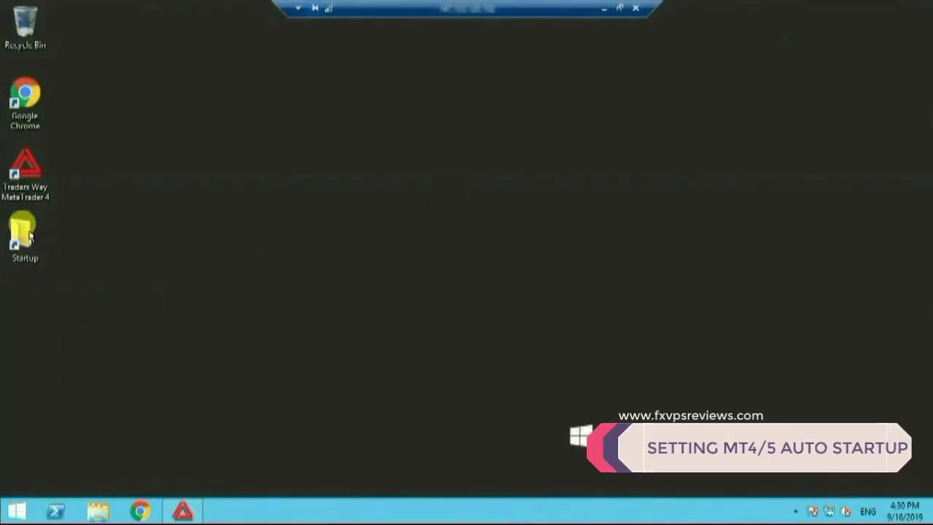
click(25, 235)
double_click(25, 235)
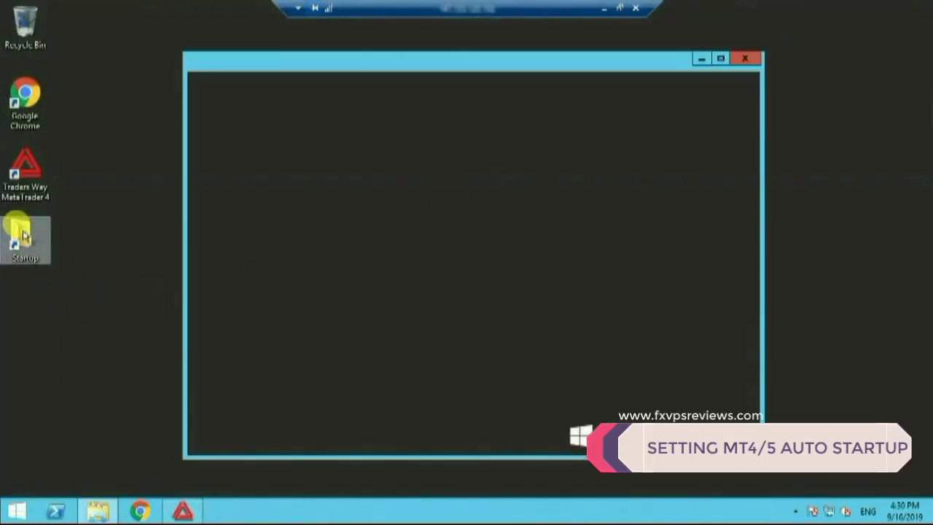
Step: Copy the MetaTrader 4 desktop shortcut into the Startup folder, then close the window
click(33, 175)
click(33, 175)
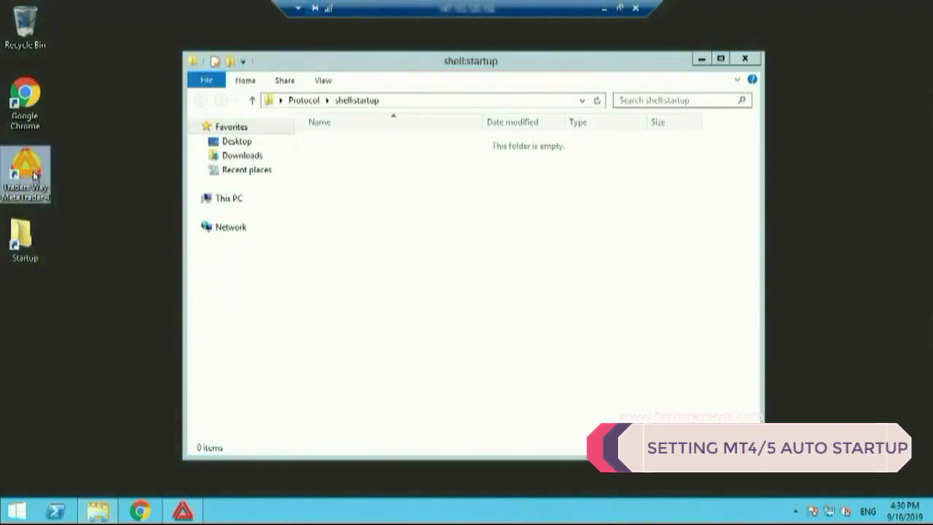
right_click(33, 175)
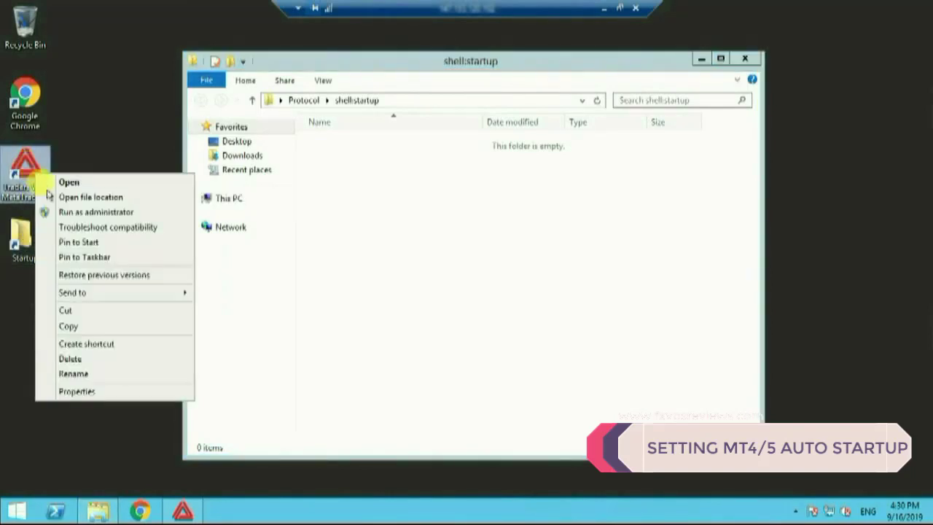
click(73, 326)
right_click(316, 224)
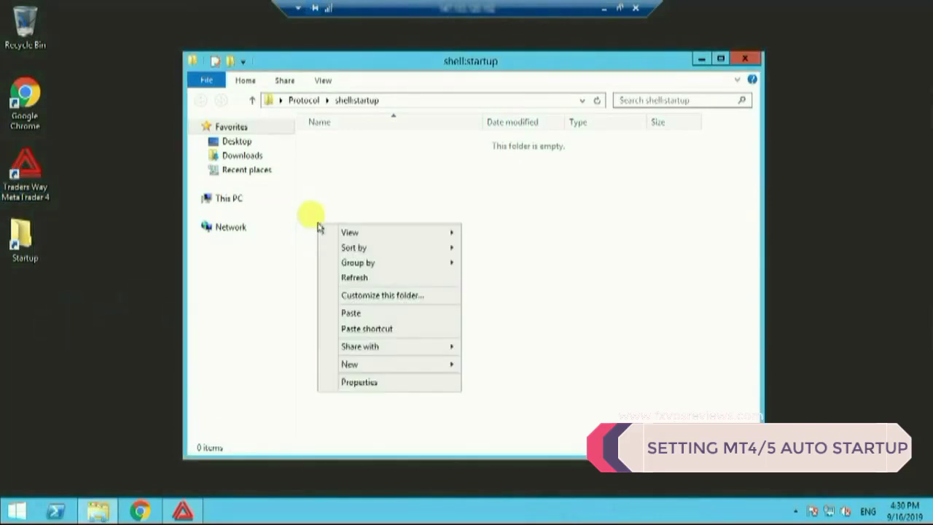
click(353, 313)
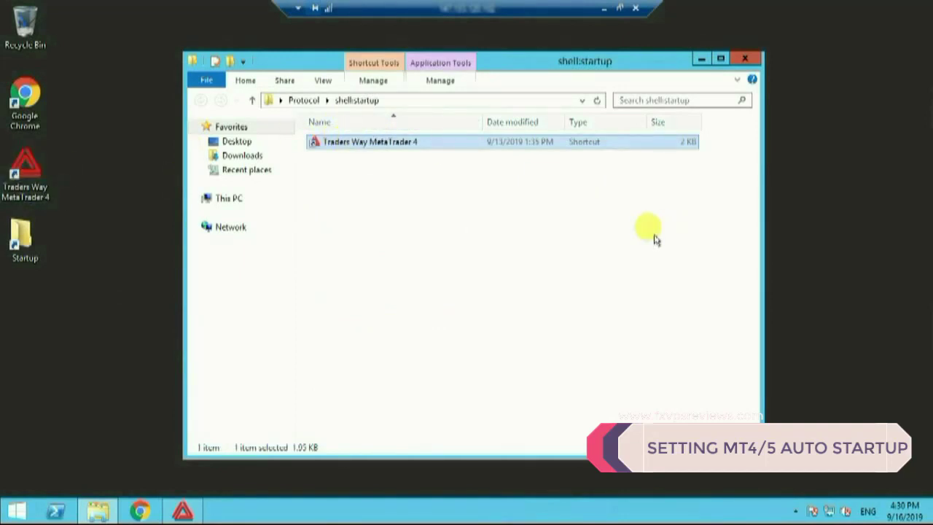
click(749, 62)
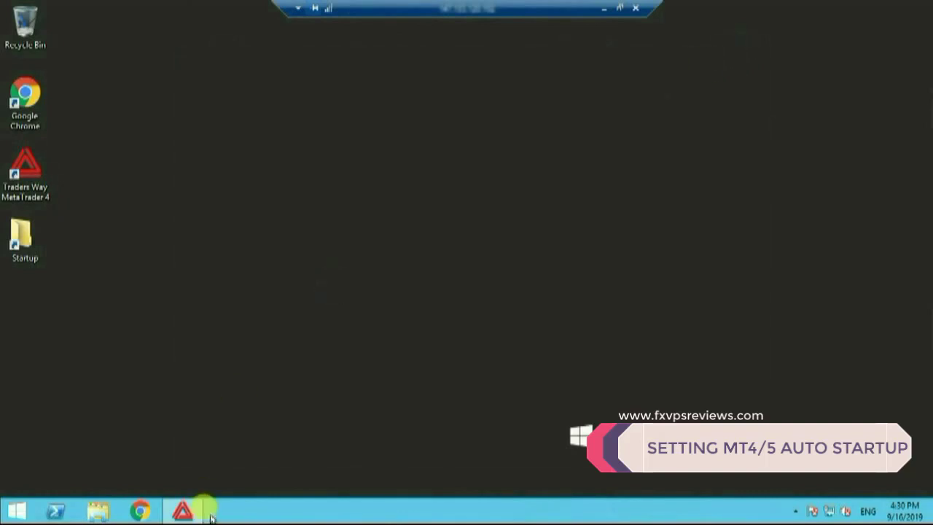
Step: Bring the running MetaTrader 4 window into view from the taskbar
mouse_move(181, 514)
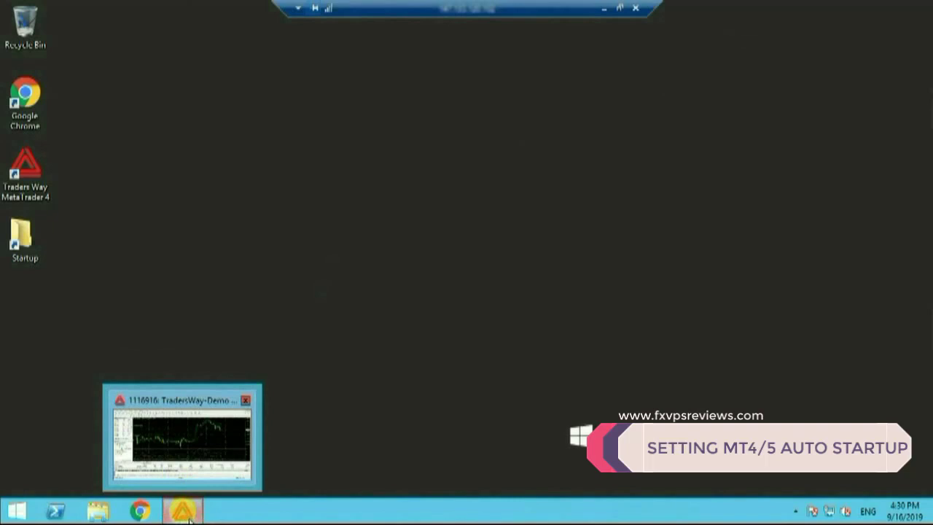
click(187, 516)
click(862, 10)
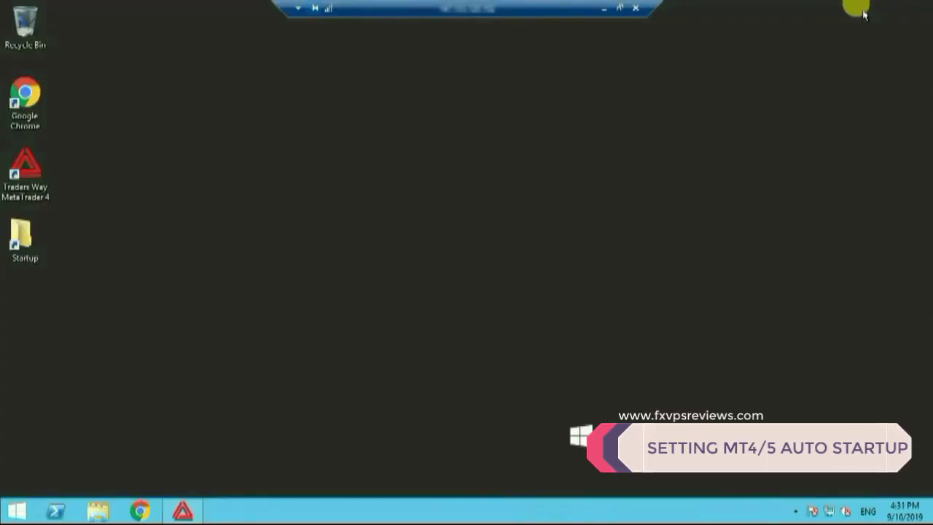
Step: Restart the server from the Start screen's power menu, choosing Restart anyway
click(18, 512)
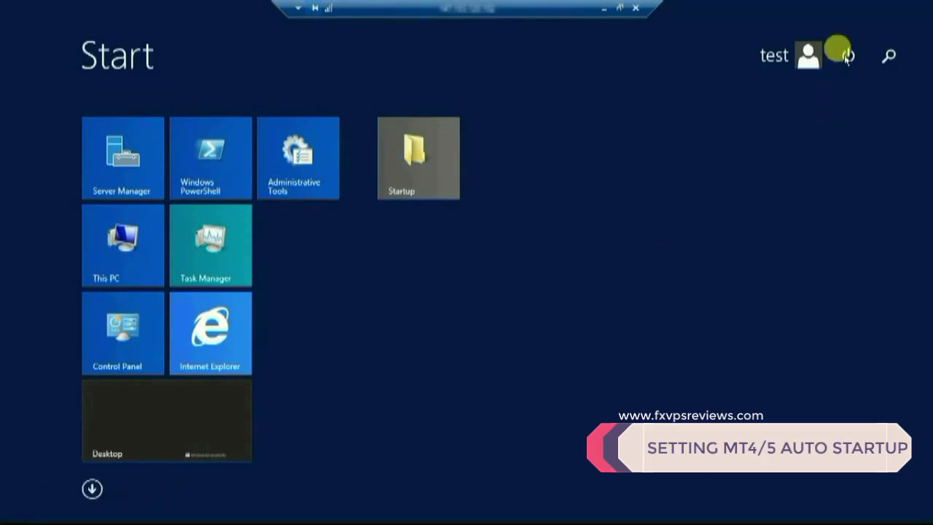
click(848, 57)
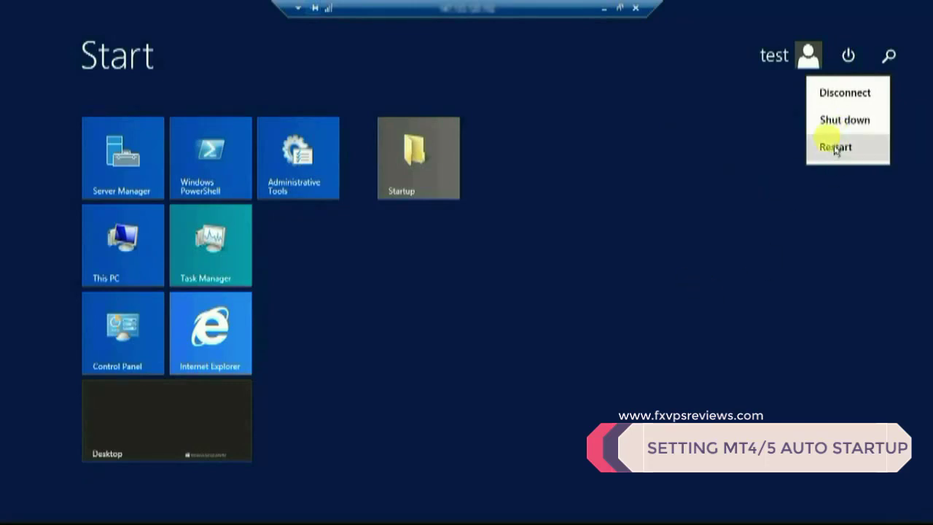
click(835, 148)
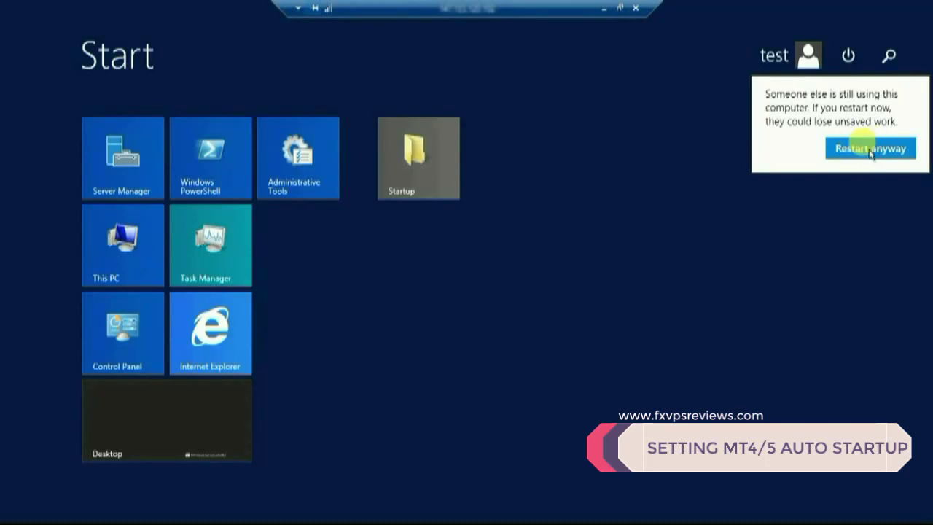
click(881, 153)
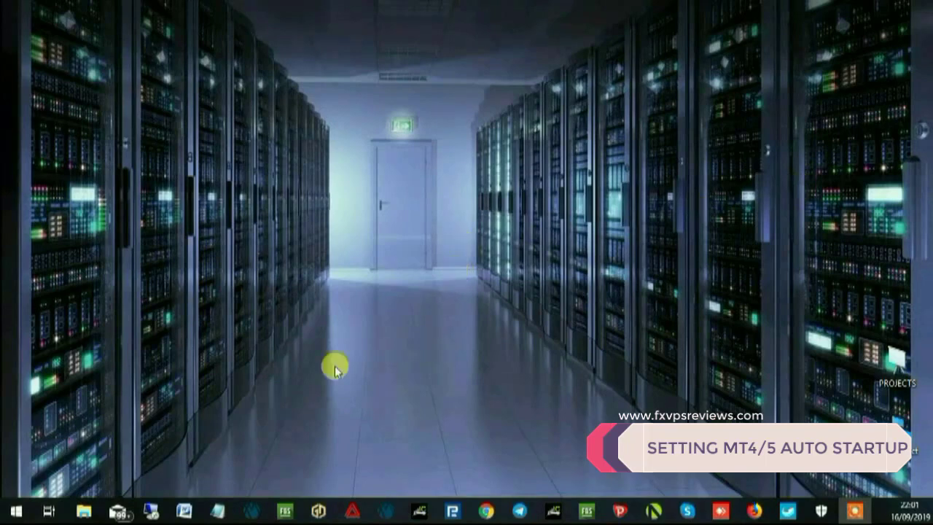
Step: Launch Remote Desktop Connection and attempt to connect to the restarted VPS
click(150, 513)
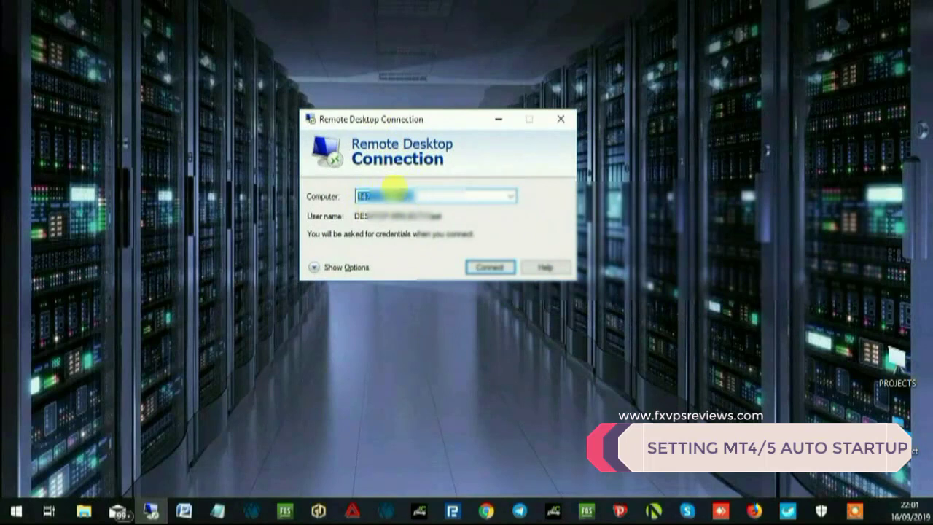
click(490, 268)
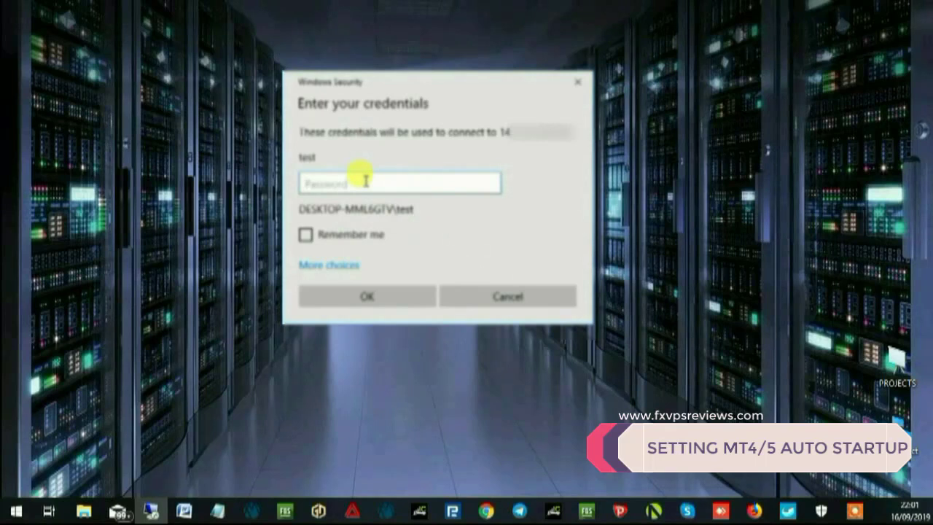
text(pa)
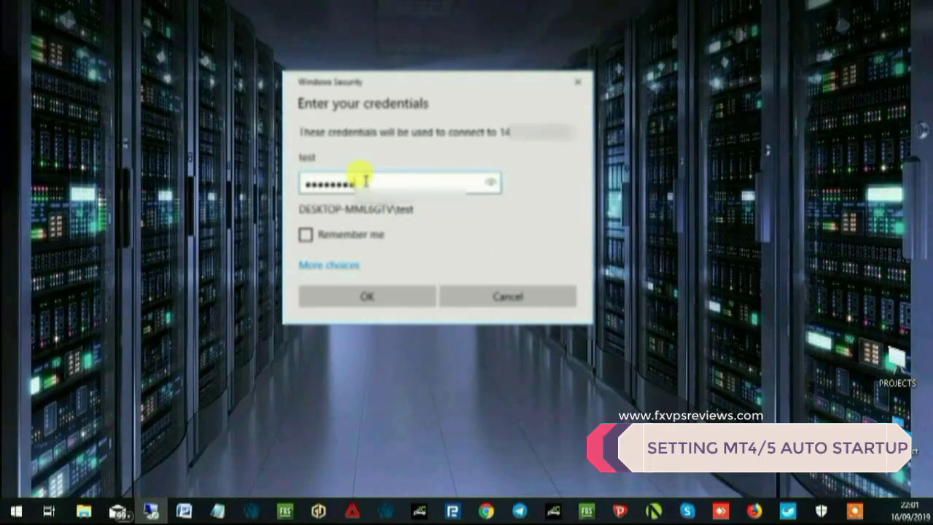
key(Return)
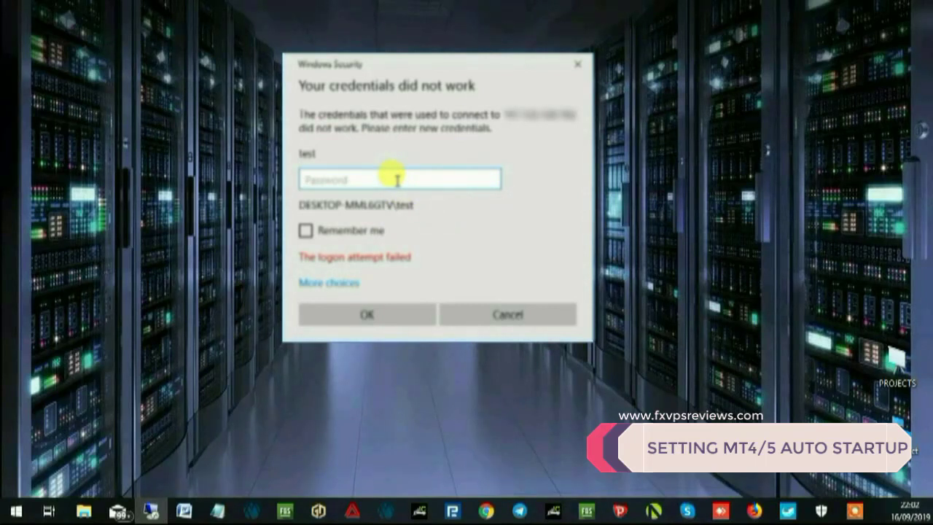
Step: Enter the correct account password, verify it visibly, submit, and accept the certificate warning
text(t)
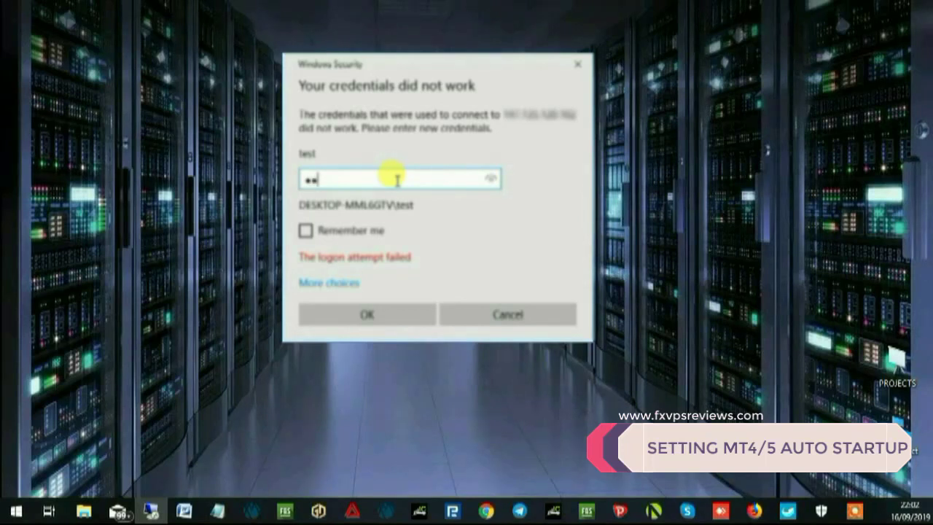
text(est1234)
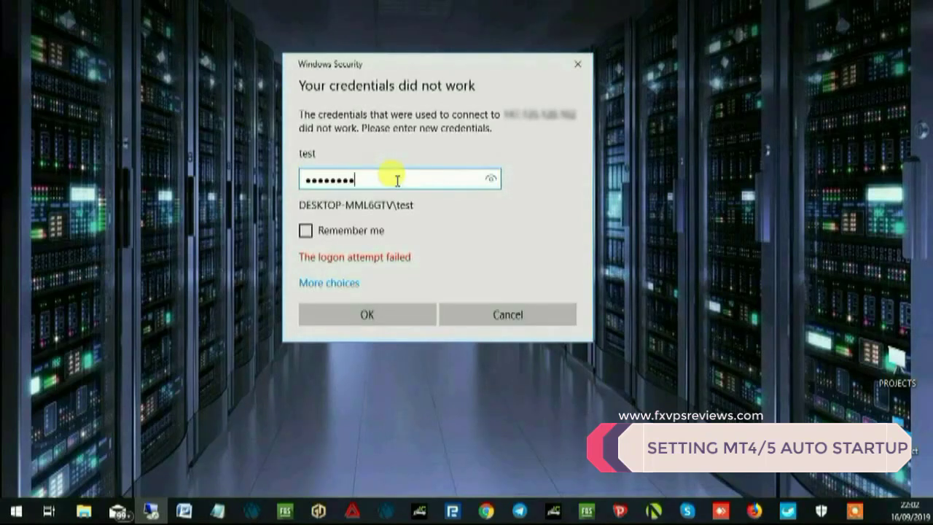
click(489, 179)
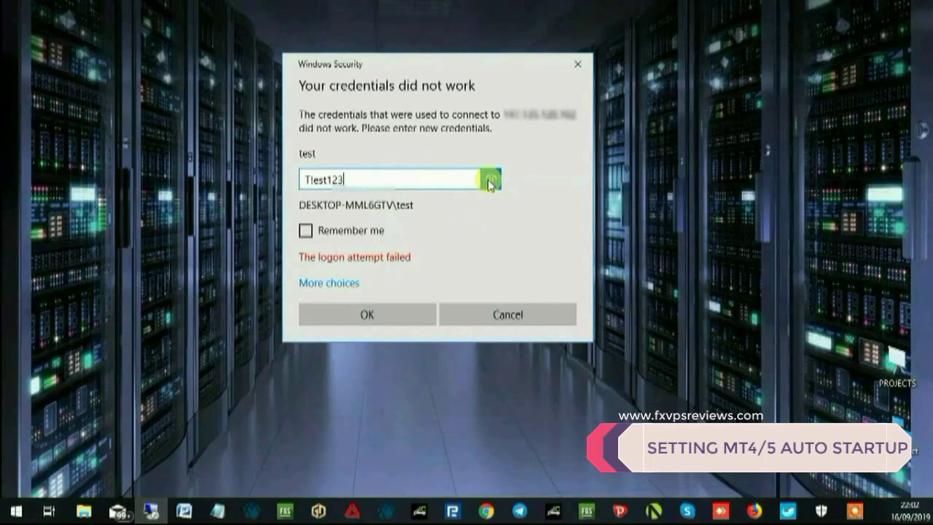
click(491, 182)
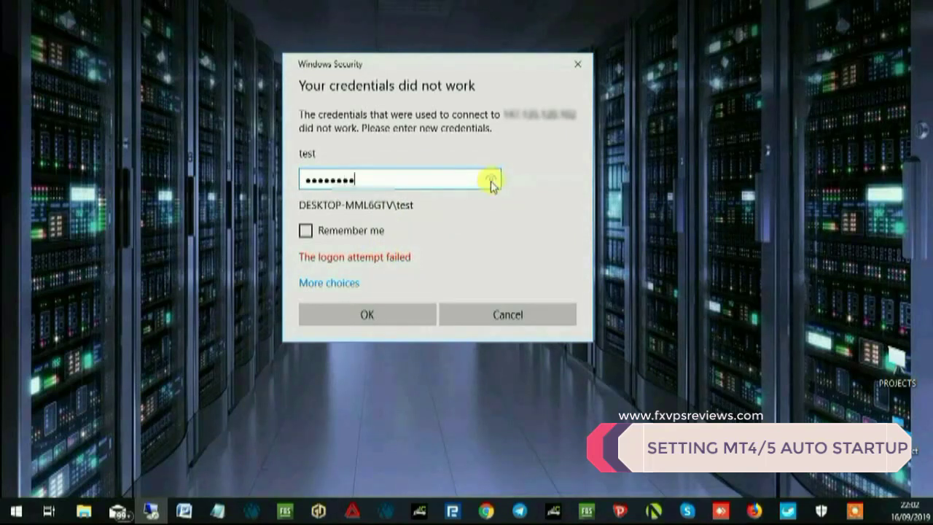
click(378, 316)
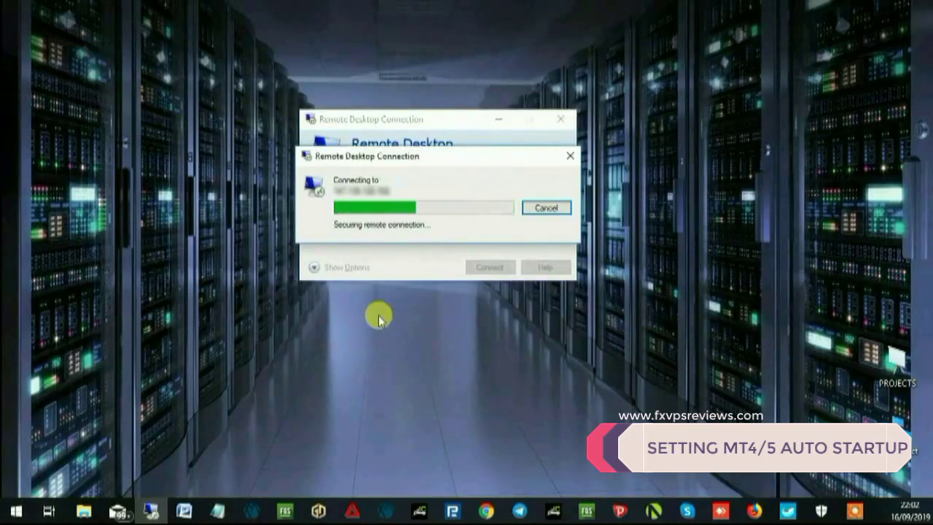
click(477, 318)
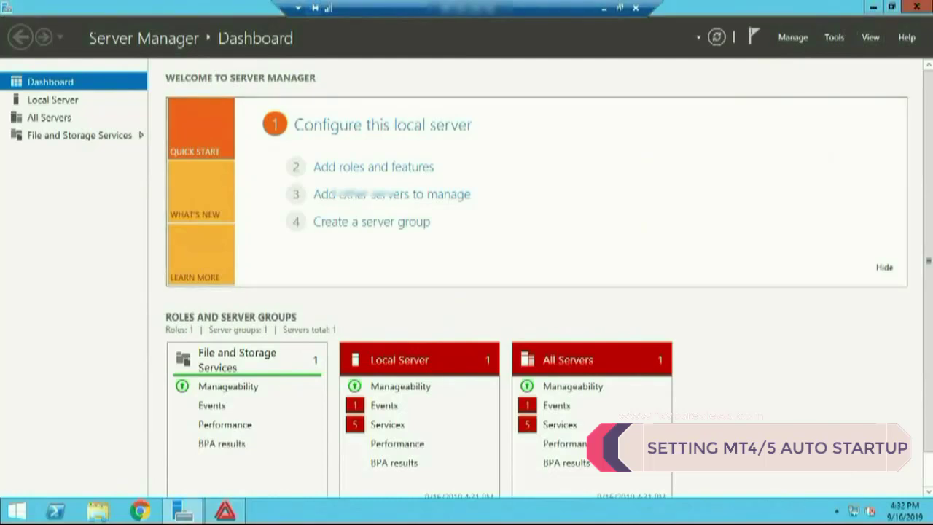
Step: Close Server Manager, check MetaTrader 4 is running by maximizing, minimizing and restoring it, then end the session
click(913, 9)
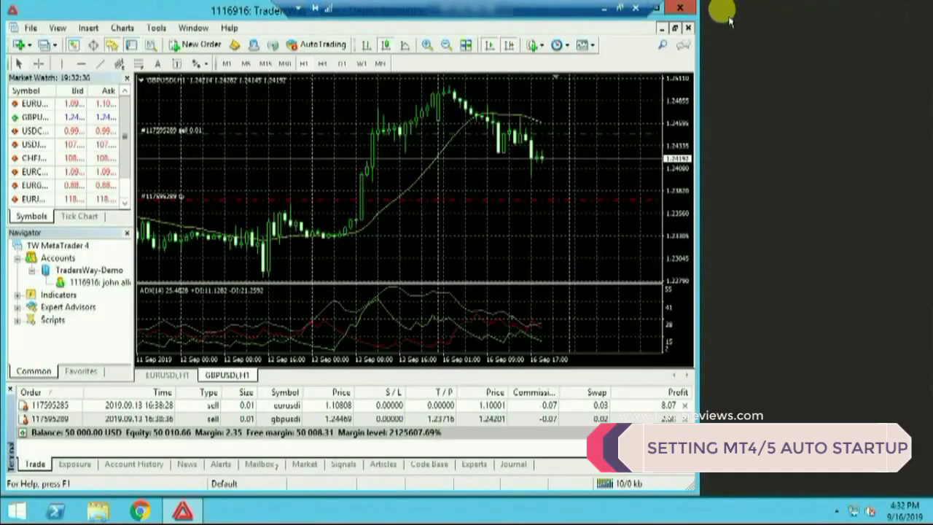
click(656, 10)
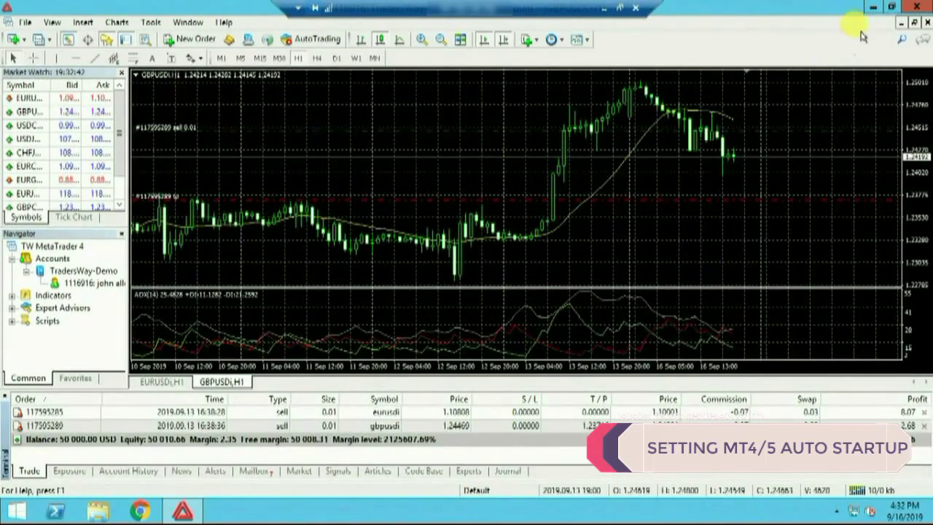
click(874, 7)
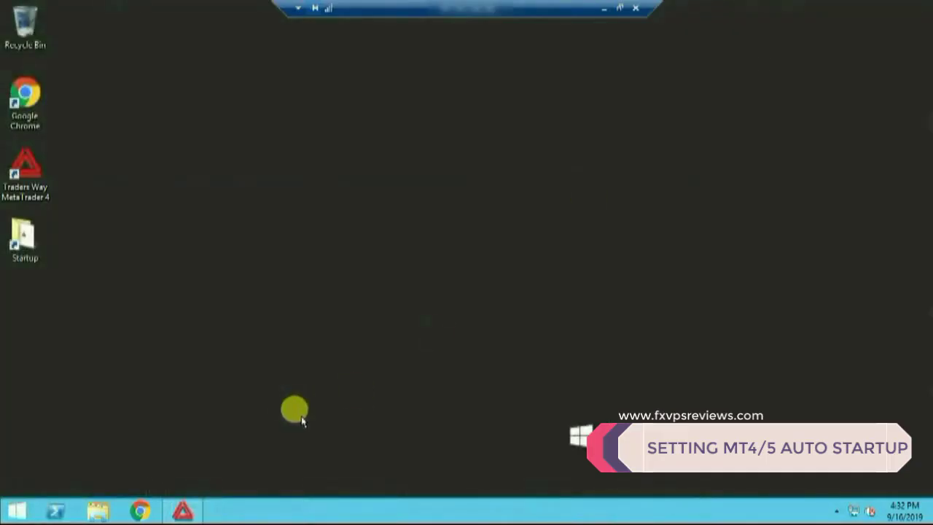
click(179, 513)
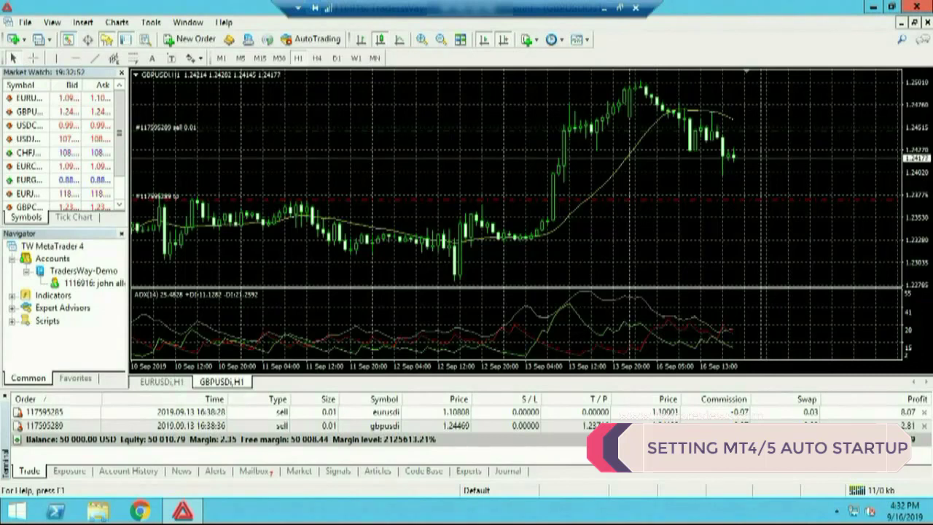
click(873, 6)
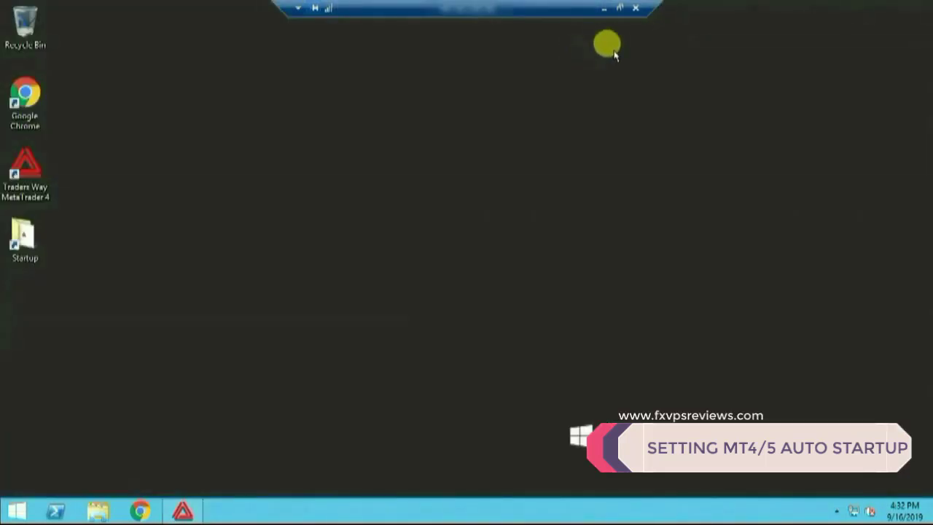
click(636, 11)
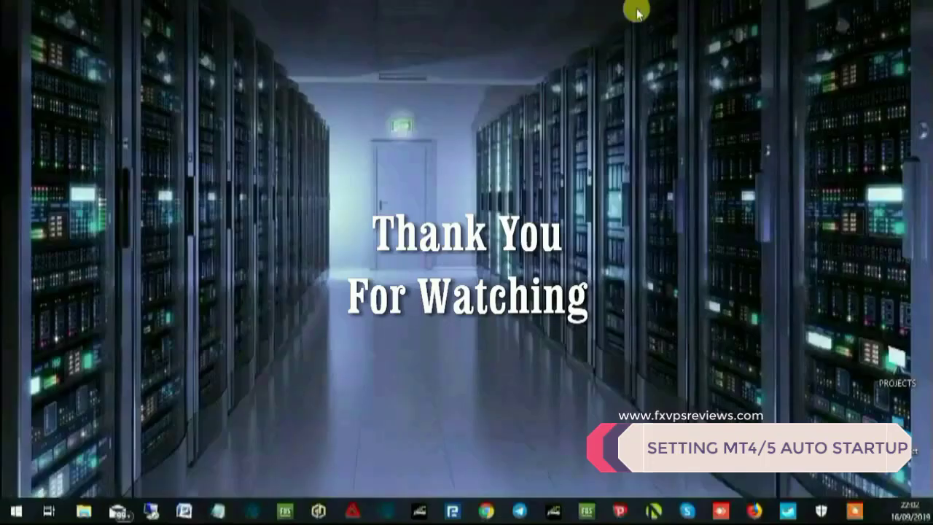